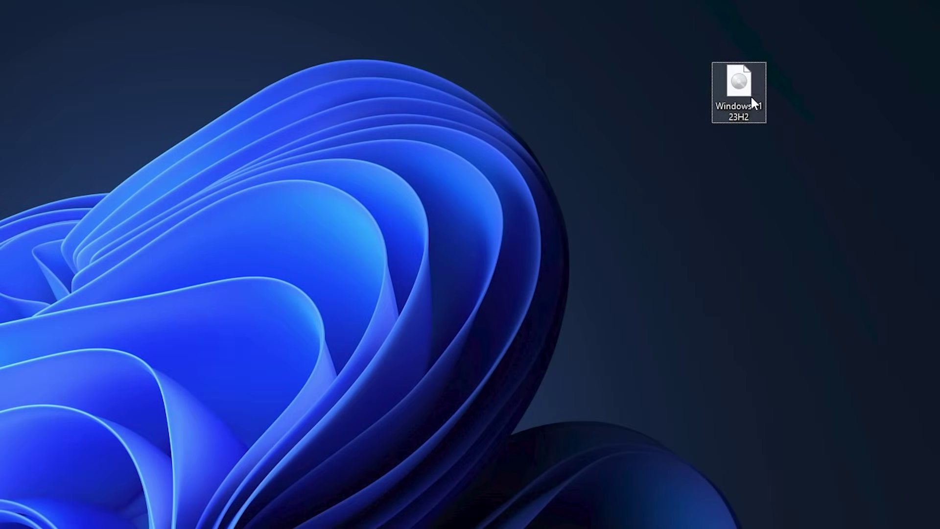
# Check in PC Health Check whether this computer meets the Windows 11 requirements
pyautogui.click(747, 120)
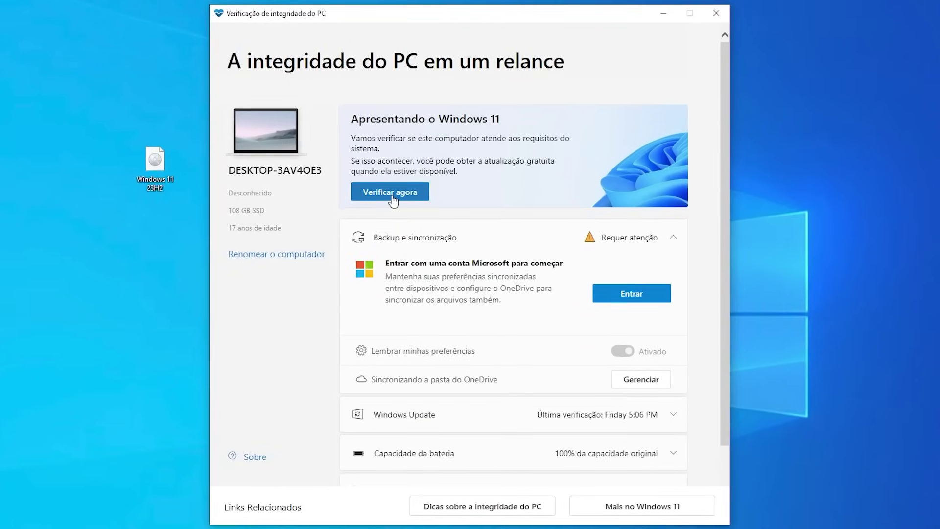
pyautogui.click(401, 196)
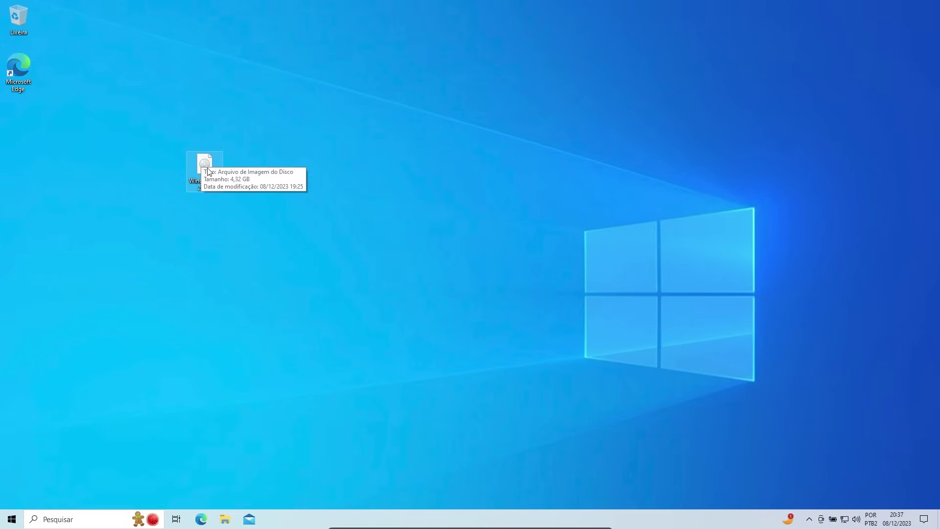
# Mount the Windows 11 23H2 disk image from the desktop
pyautogui.rightClick(208, 171)
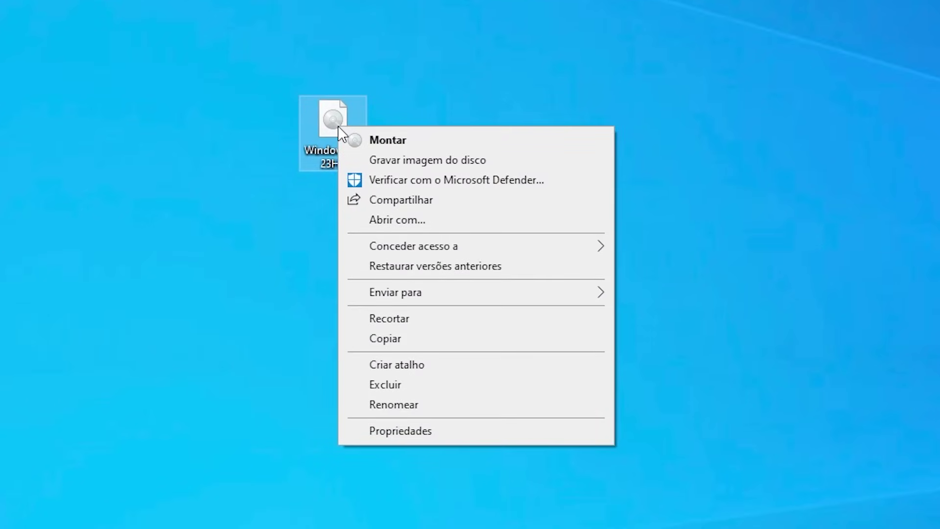
pyautogui.click(416, 146)
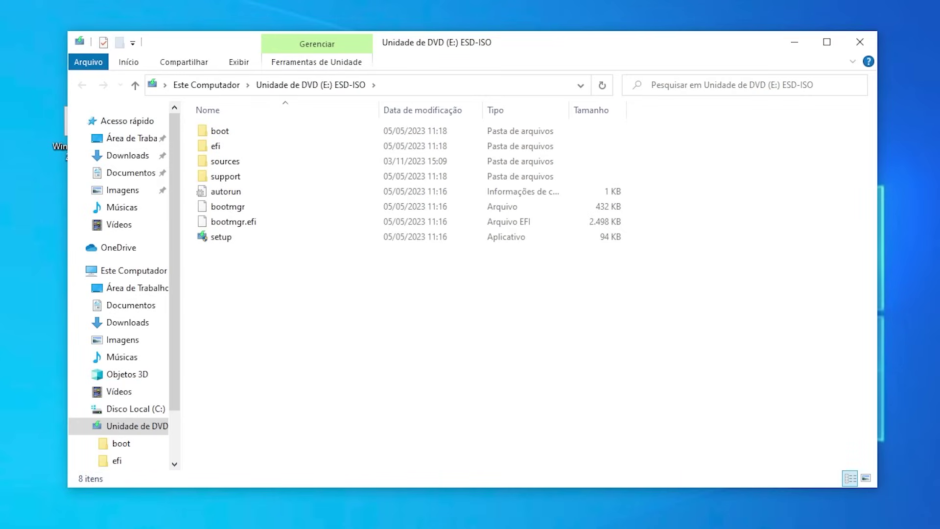
# Search for cmd and open the Command Prompt as administrator, allowing it to make changes
pyautogui.click(114, 517)
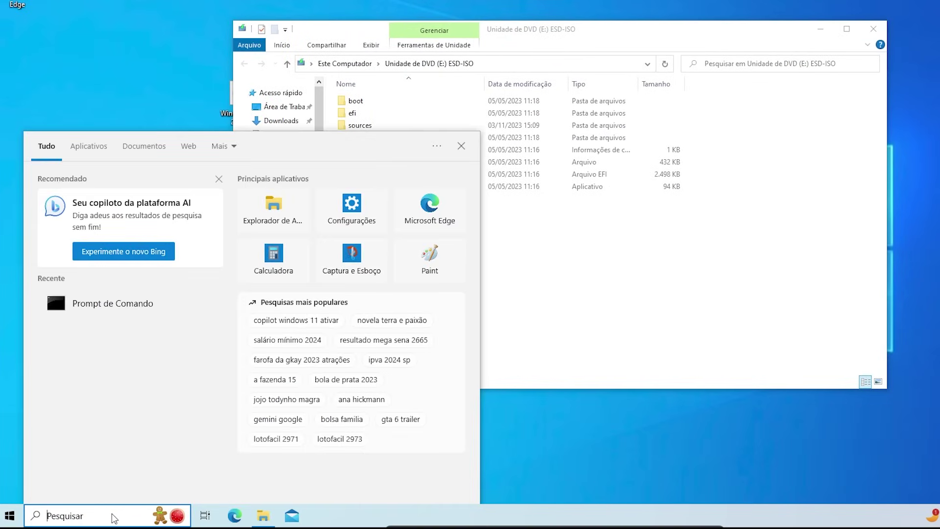
pyautogui.write('cmd')
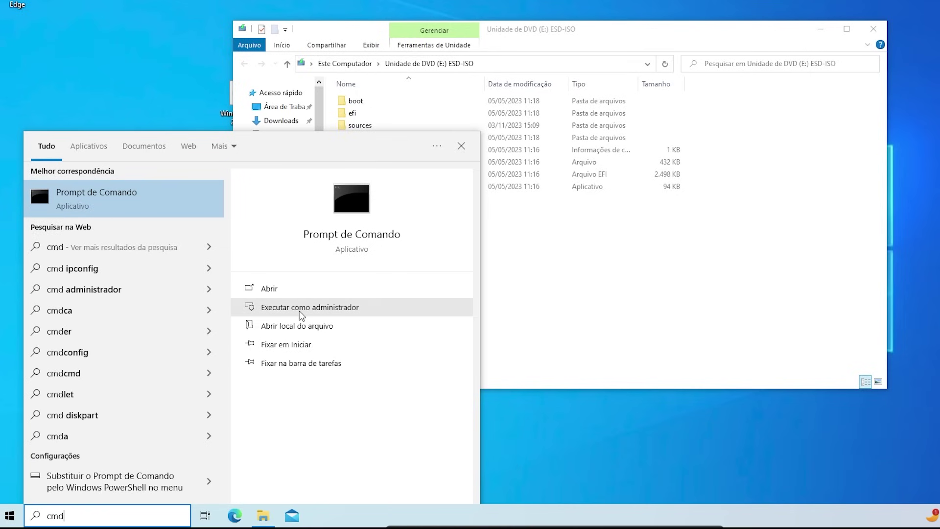
pyautogui.click(351, 312)
pyautogui.click(431, 319)
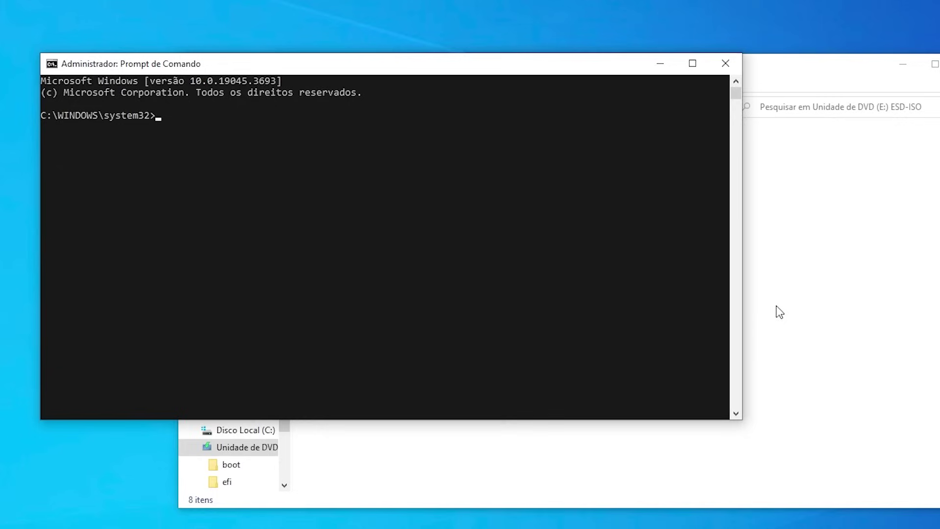
# Look up the drive letter of the mounted ESD-ISO image in Este Computador
pyautogui.click(892, 317)
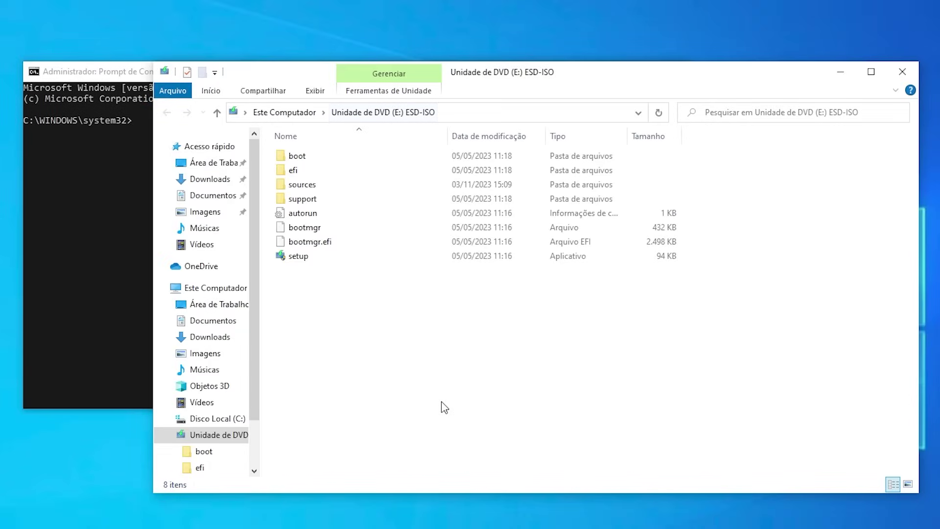
pyautogui.click(227, 291)
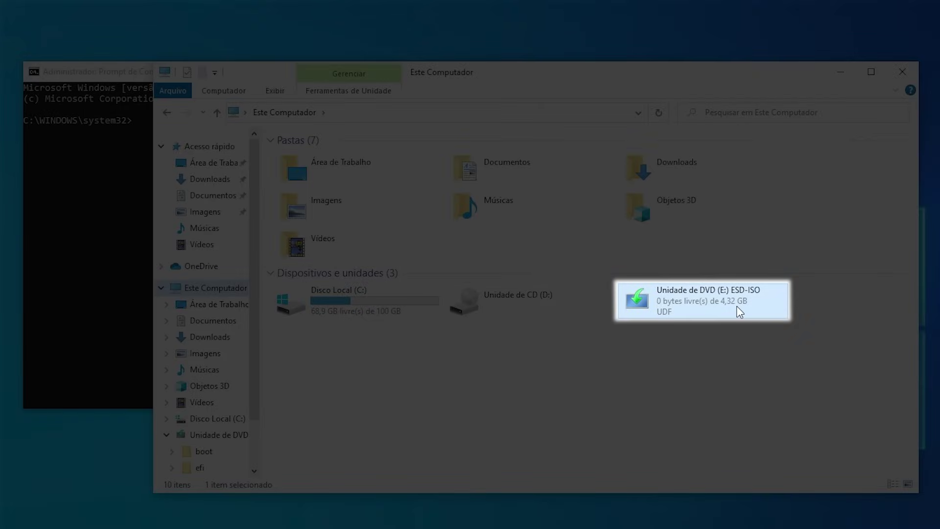
pyautogui.moveTo(730, 288)
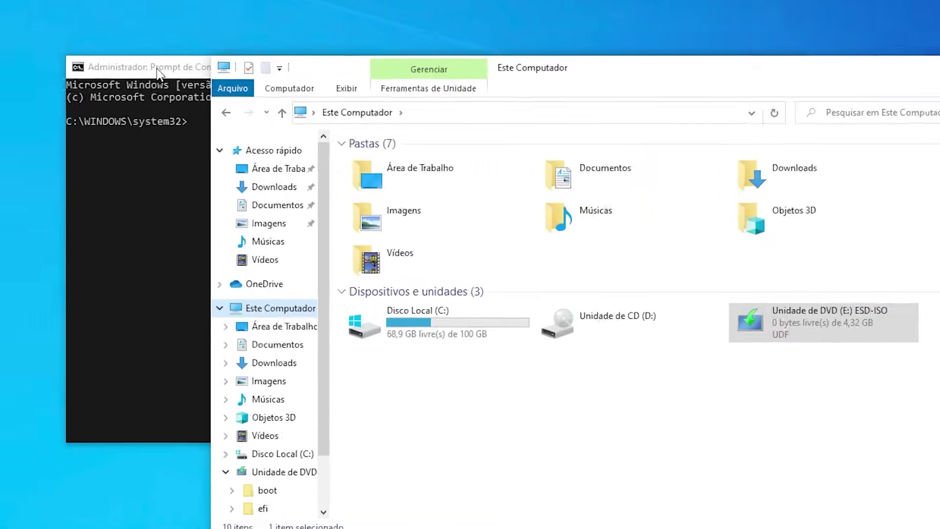
# Return to the Command Prompt, switch to drive E: and list its contents with Dir
pyautogui.click(106, 77)
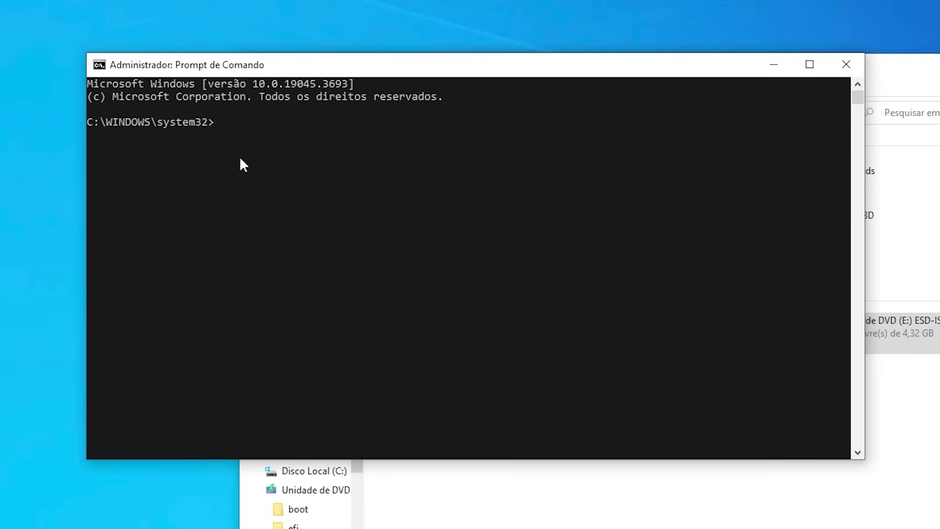
pyautogui.write('E:')
pyautogui.press('Return')
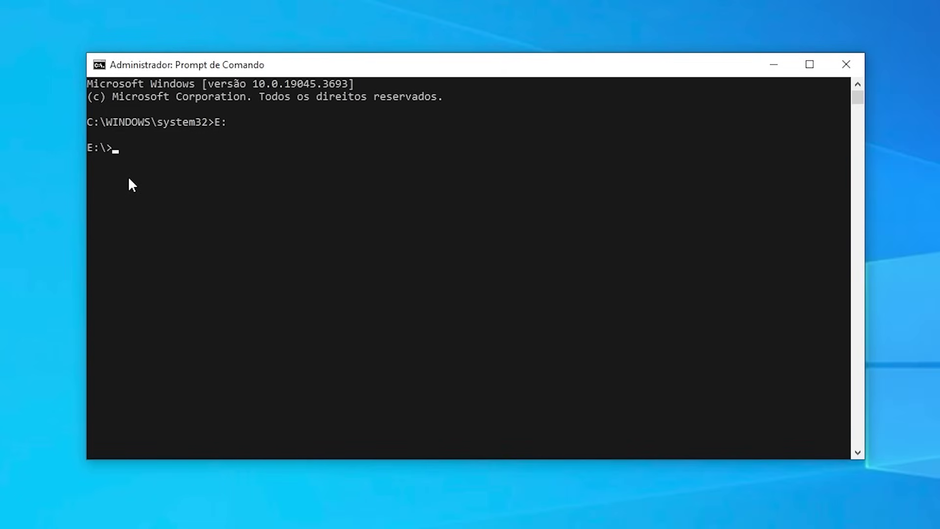
pyautogui.write('Dir')
pyautogui.press('Return')
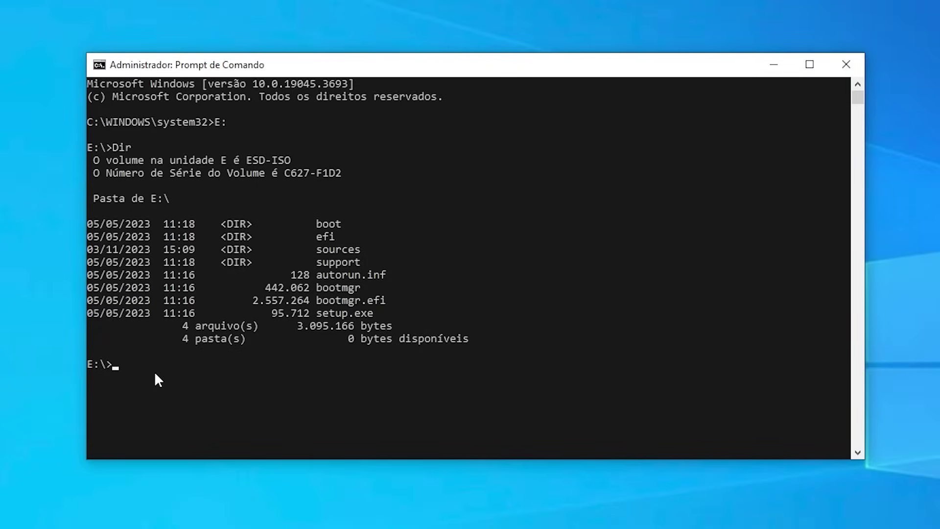
# Change to the Sources folder and launch the installer with "Setupprep.exe /product server"
pyautogui.write('C')
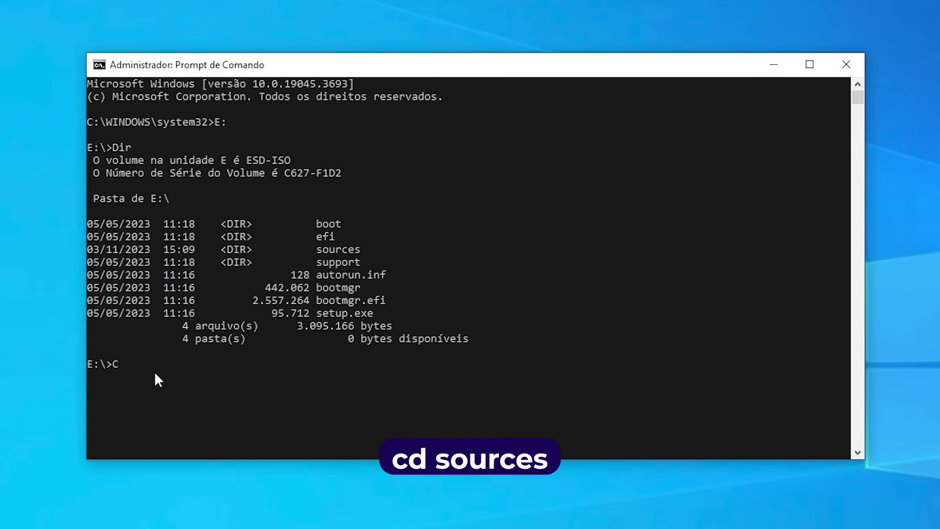
pyautogui.write('D Sou')
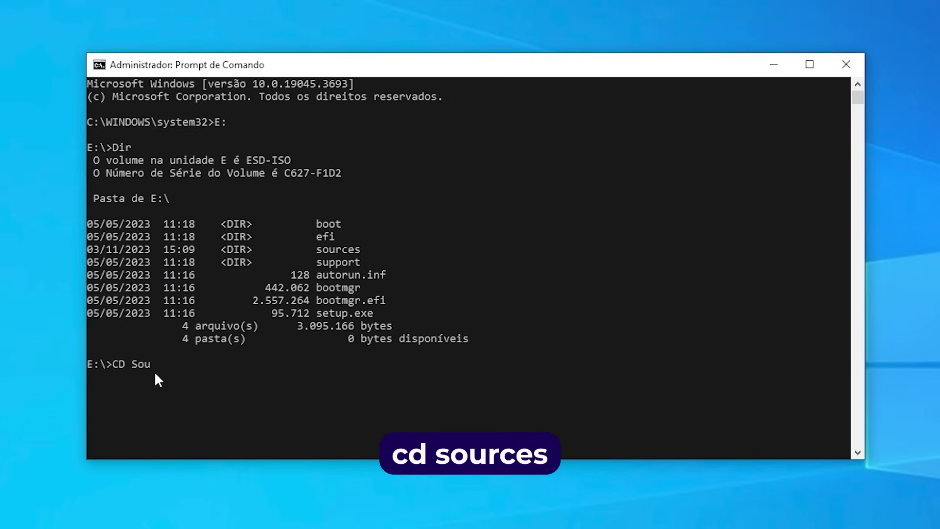
pyautogui.write('rces')
pyautogui.press('Return')
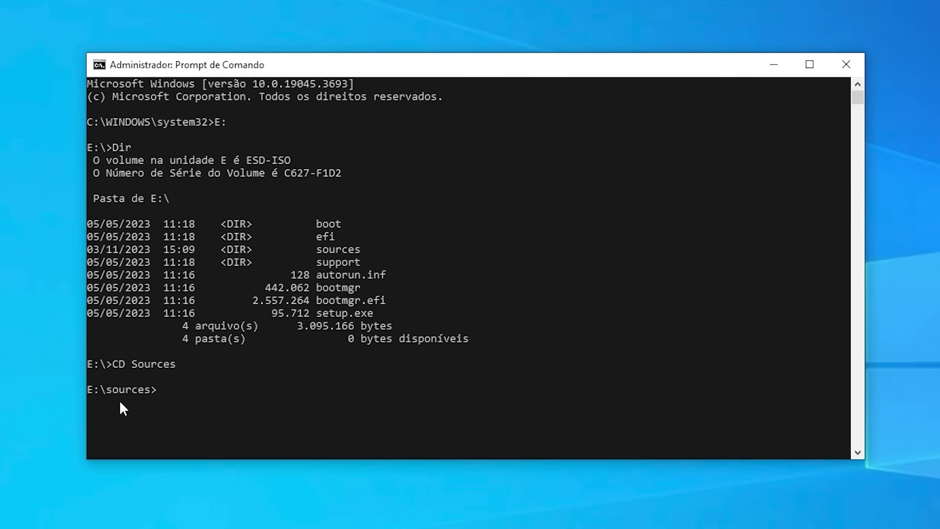
pyautogui.write('Setupprep.exe /product server')
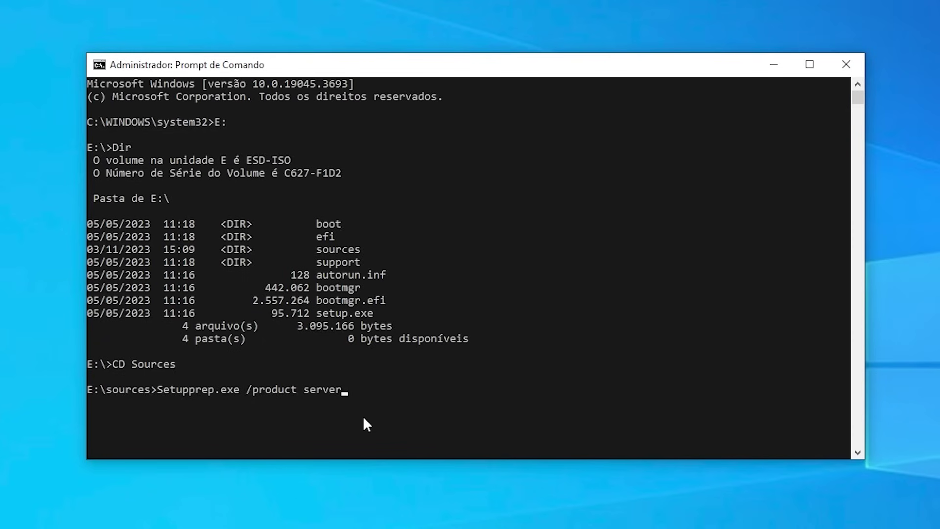
pyautogui.press('Return')
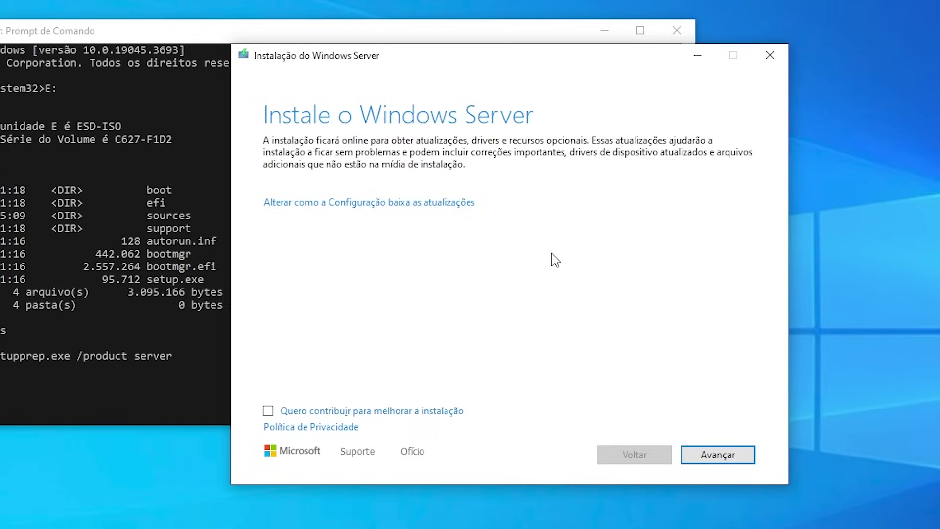
# Continue to the installer's license terms and accept them, closing the Command Prompt window meanwhile
pyautogui.click(723, 461)
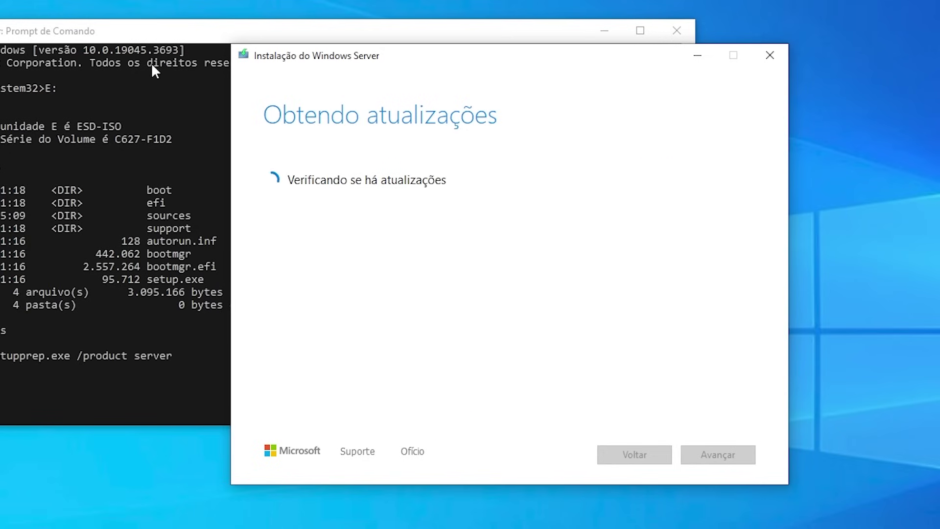
pyautogui.click(141, 32)
pyautogui.click(840, 64)
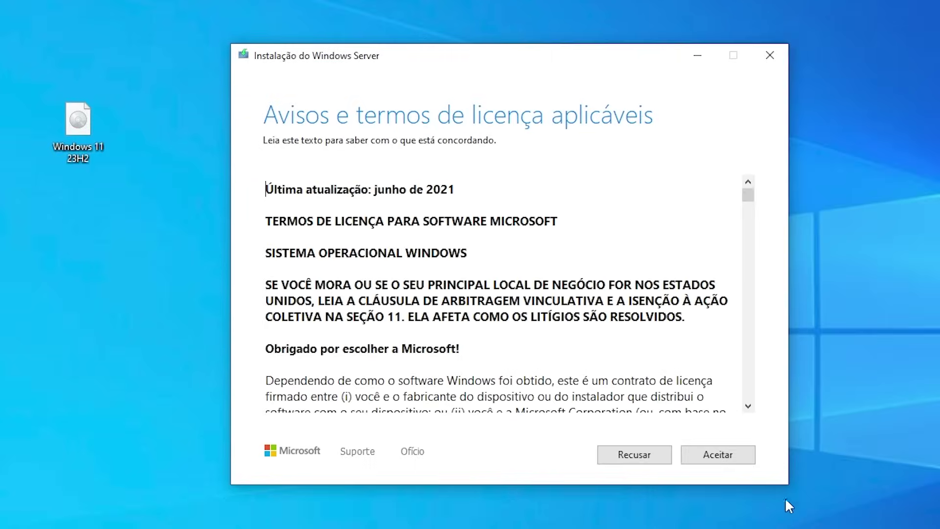
pyautogui.click(730, 455)
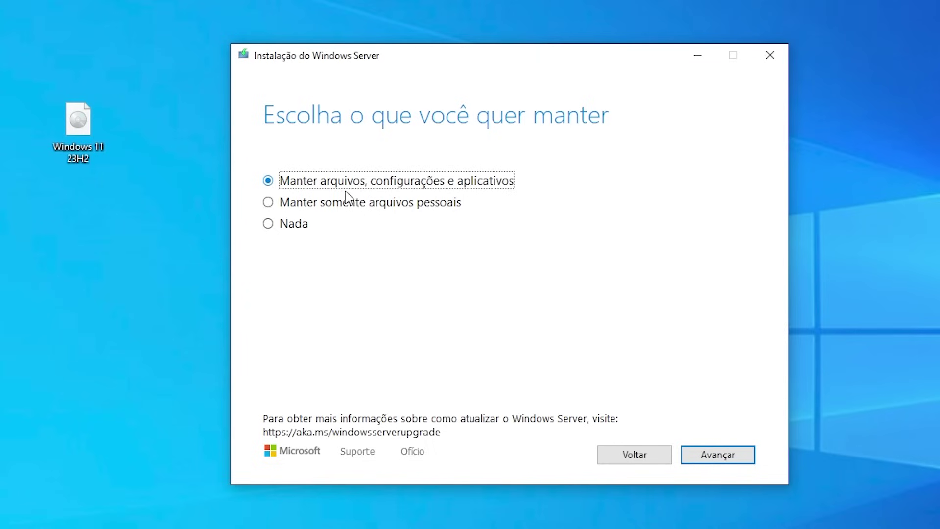
# Choose to keep nothing (Nada) and start the Windows 11 Home installation
pyautogui.click(318, 200)
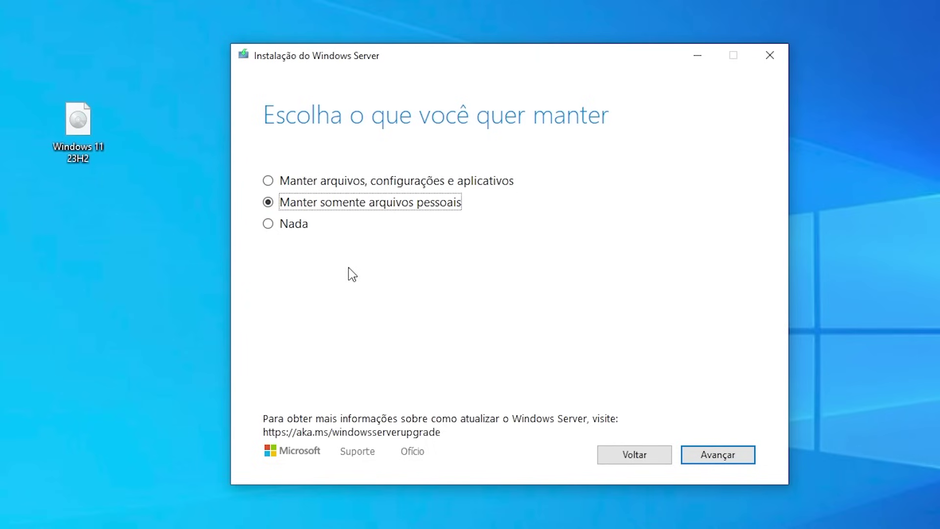
pyautogui.click(269, 225)
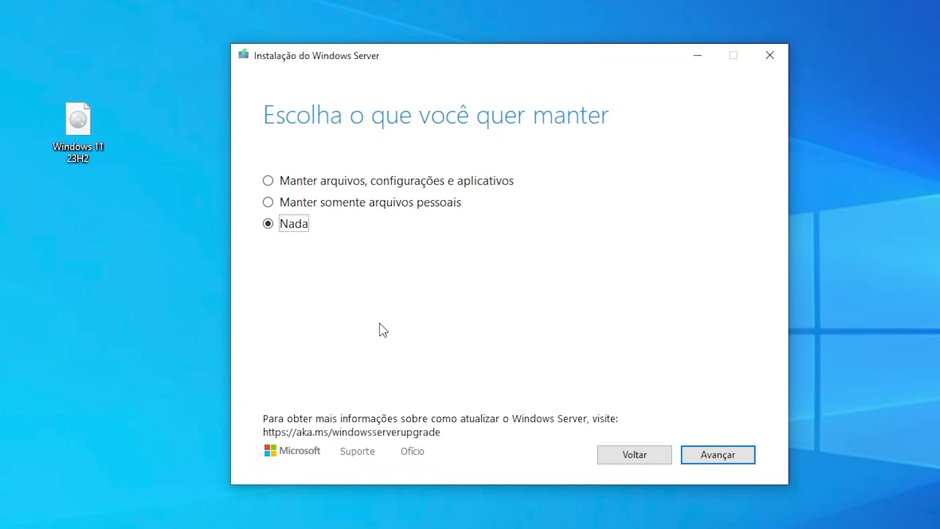
pyautogui.click(715, 459)
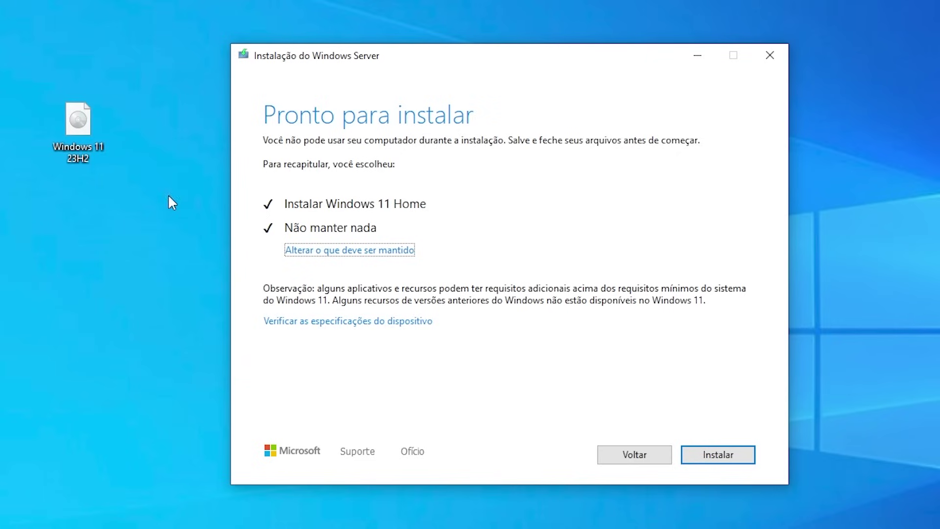
pyautogui.click(718, 455)
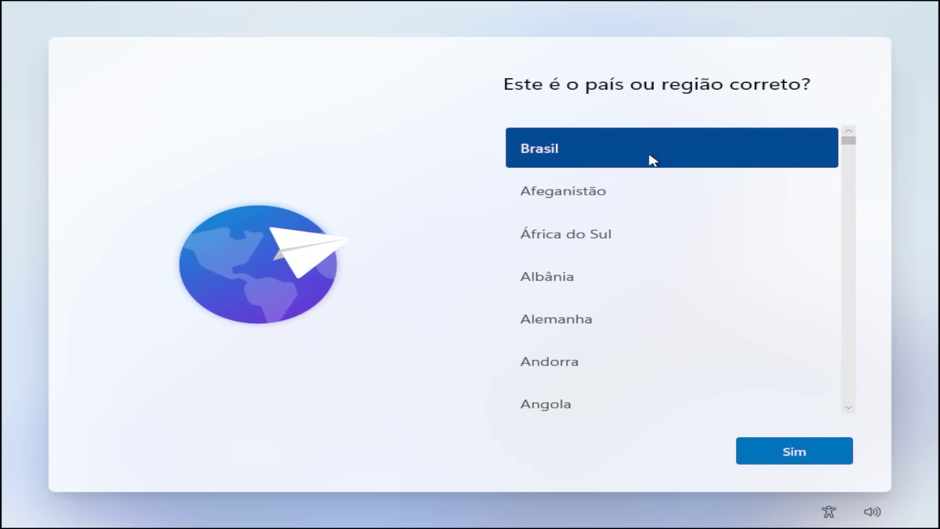
# Set the region to Brasil and the keyboard to Português (Brasil ABNT2), skipping the second layout and device name
pyautogui.click(800, 446)
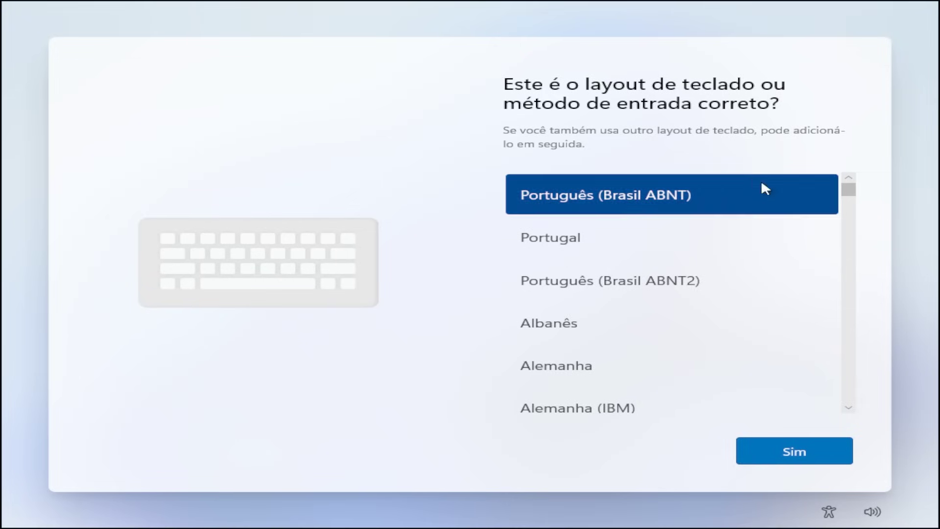
pyautogui.click(577, 295)
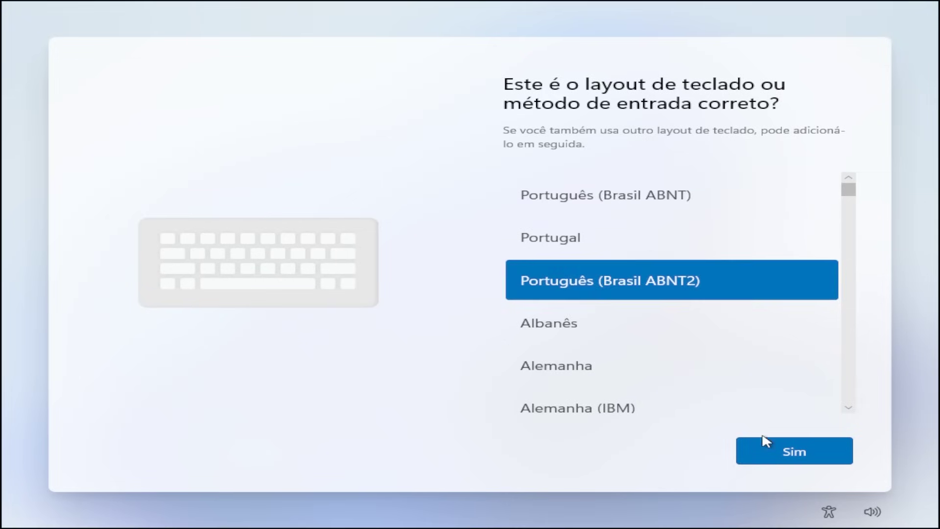
pyautogui.click(793, 457)
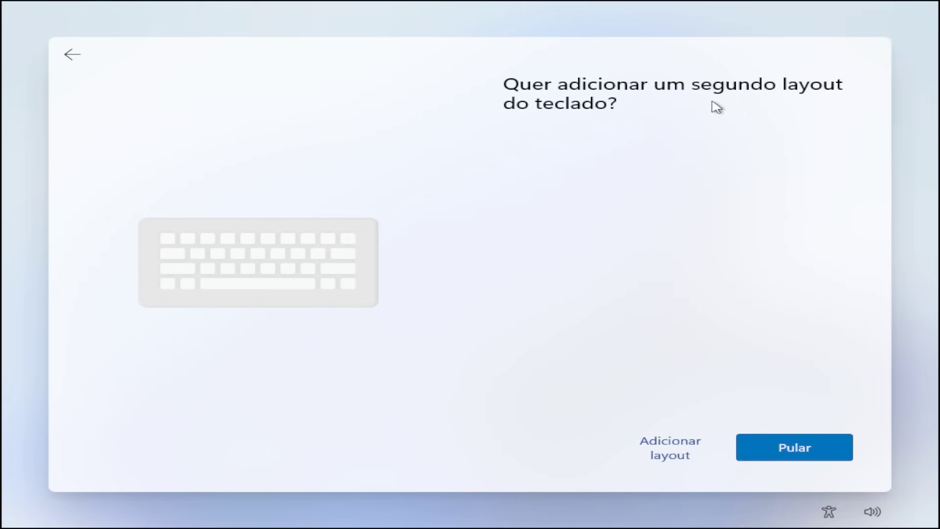
pyautogui.click(806, 451)
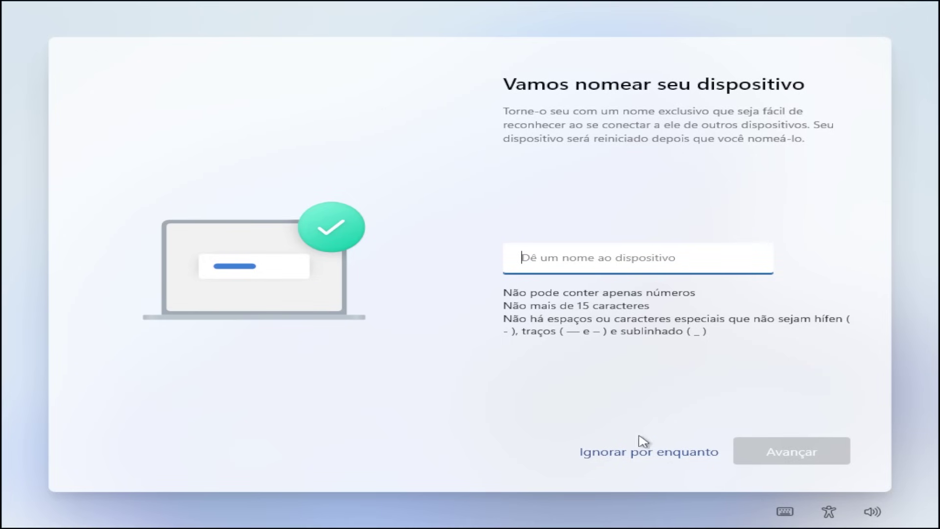
pyautogui.click(659, 453)
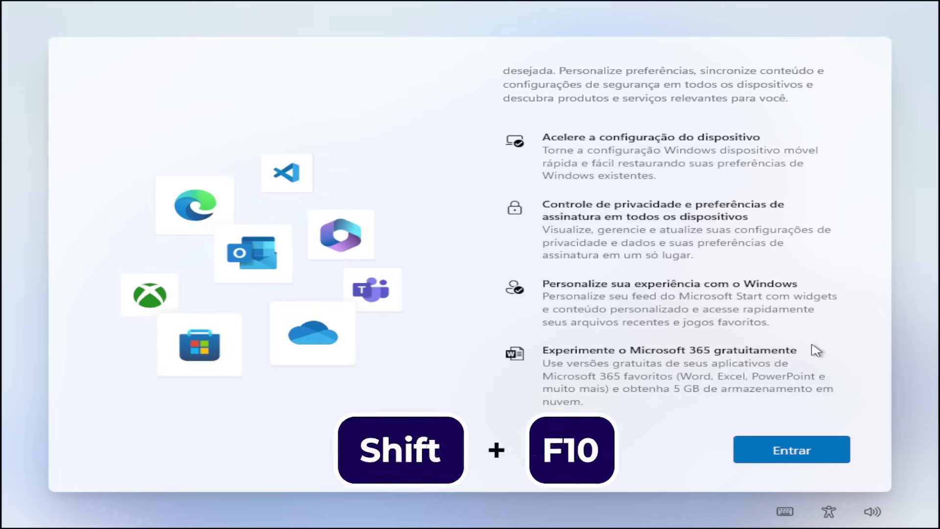
# Open a command prompt over the Windows setup screen and run OOBE\BYPASSNRO
pyautogui.hotkey('shift', 'F10')
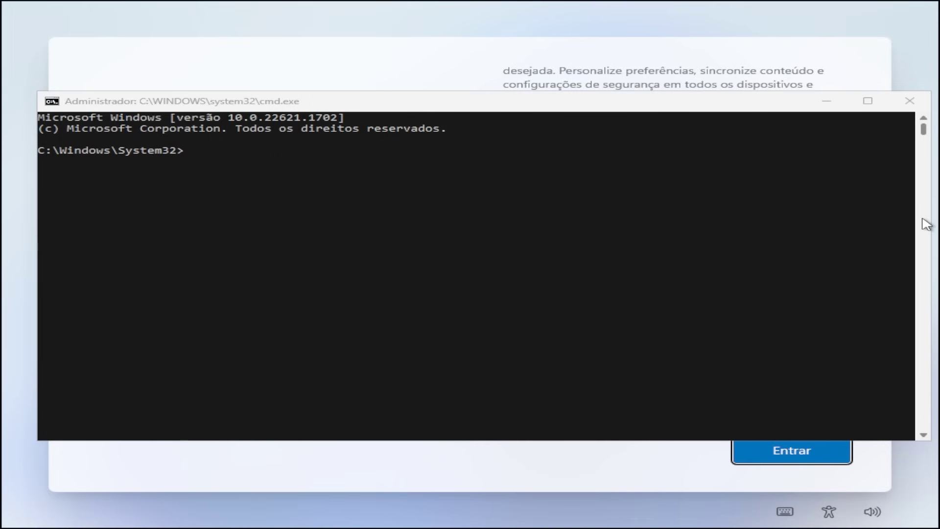
pyautogui.write('OOBE\\BYPASSNRO')
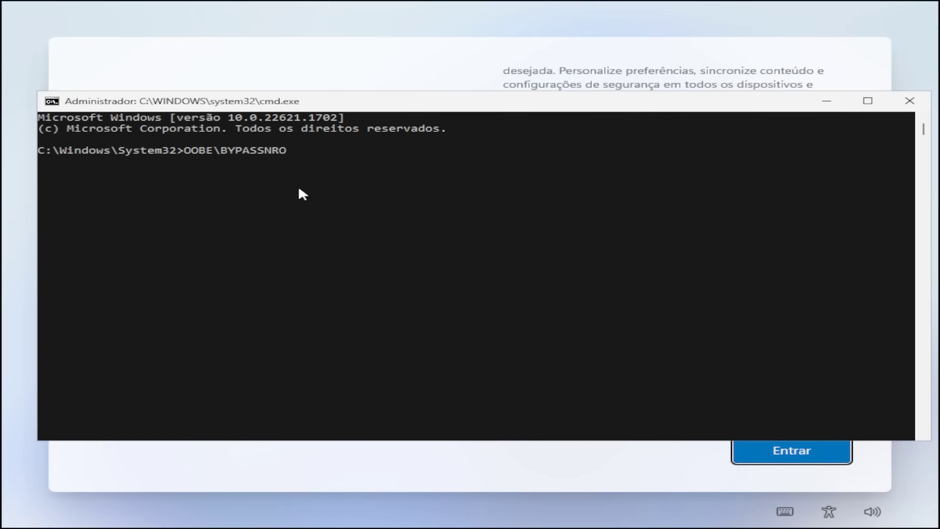
pyautogui.press('Return')
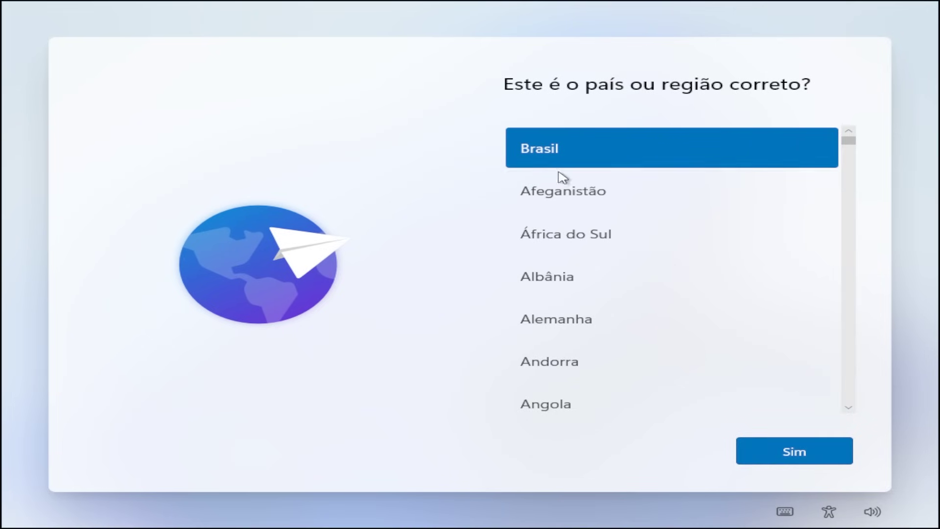
# Confirm Brasil as the region and Português (Brasil ABNT2) as the keyboard layout, and skip adding a second layout
pyautogui.click(783, 457)
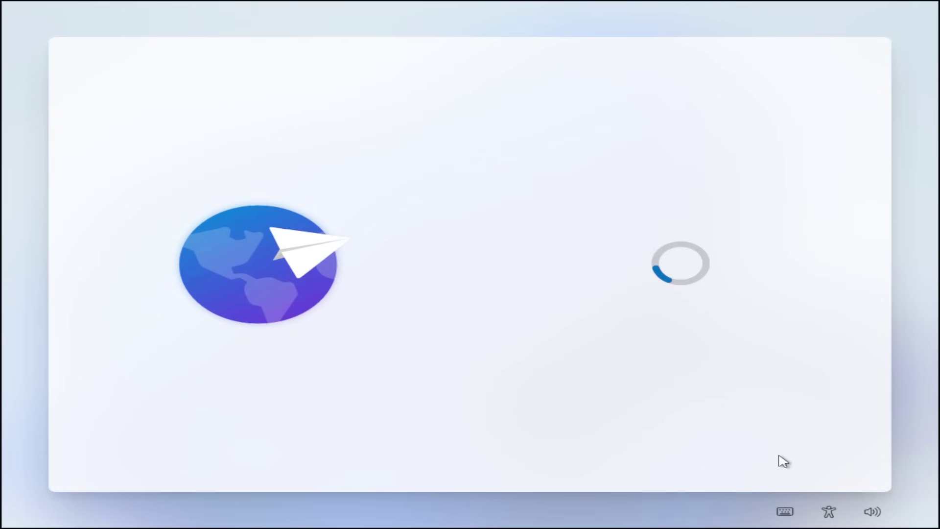
pyautogui.click(642, 293)
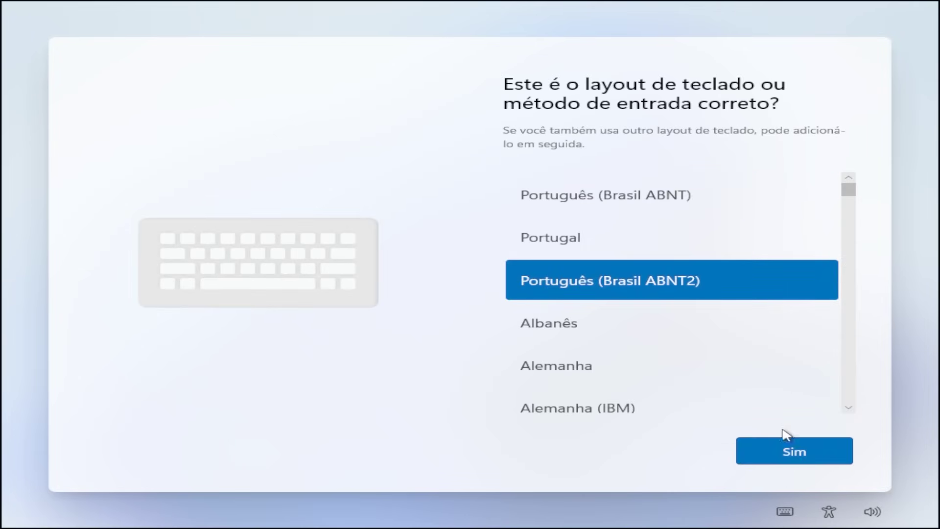
pyautogui.click(792, 444)
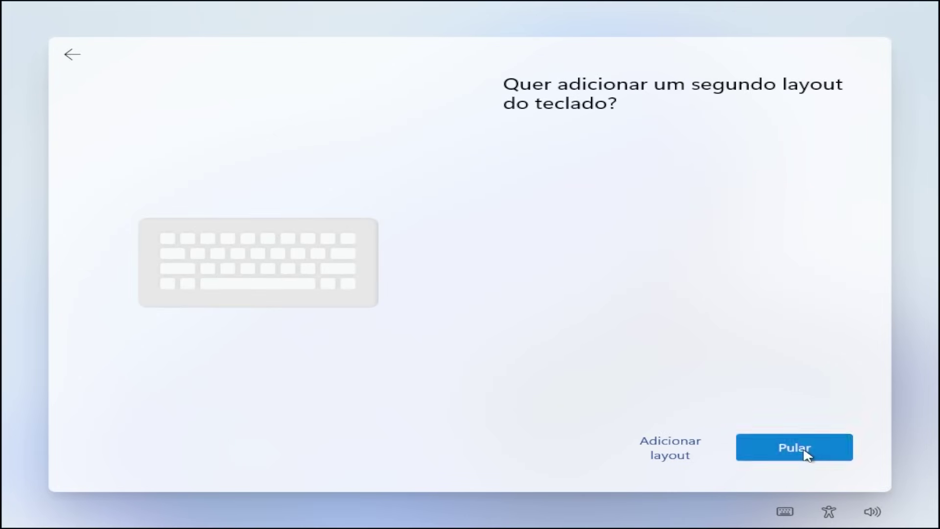
pyautogui.click(806, 454)
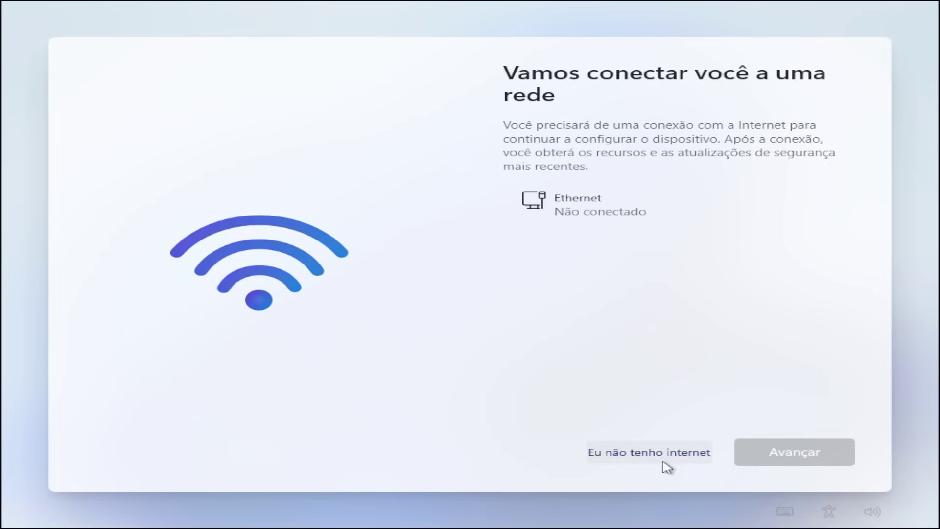
# Continue with the limited setup without internet and create a local account with the user's name and a blank password
pyautogui.click(642, 457)
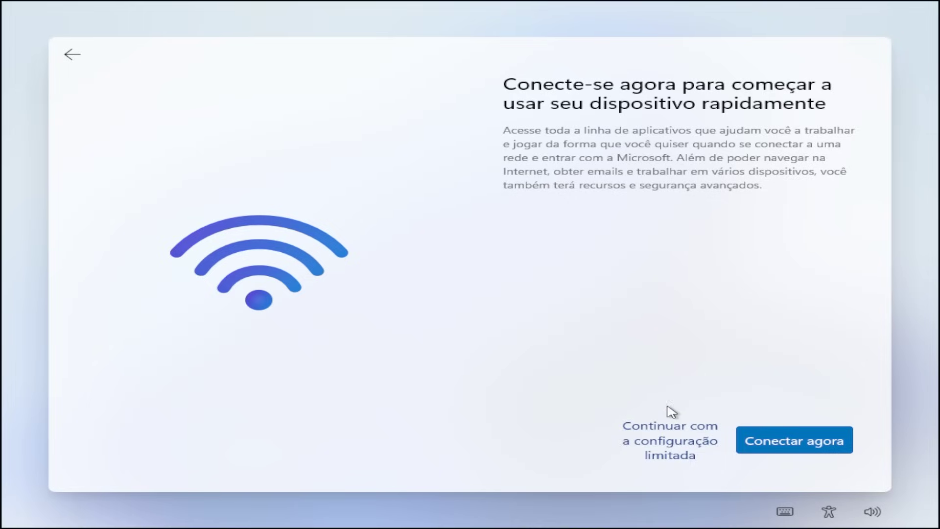
pyautogui.click(671, 430)
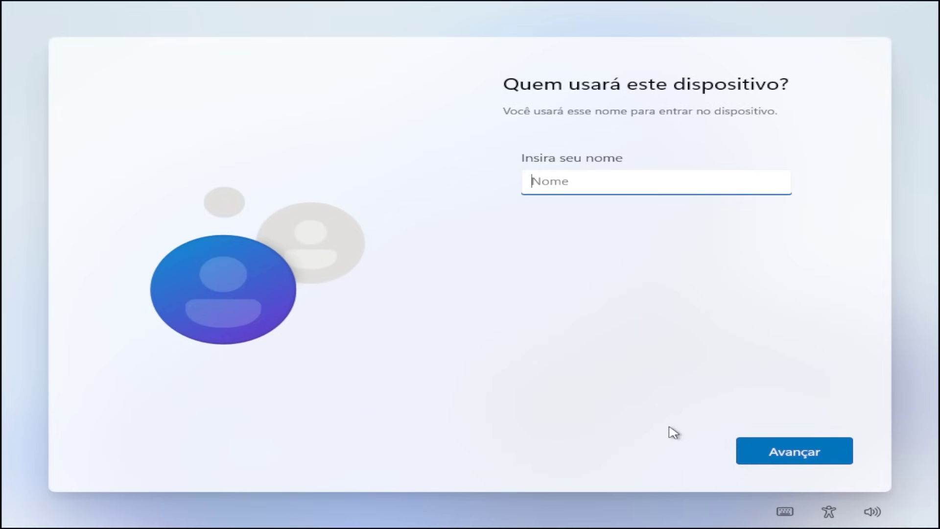
pyautogui.write('Hércules')
pyautogui.click(796, 451)
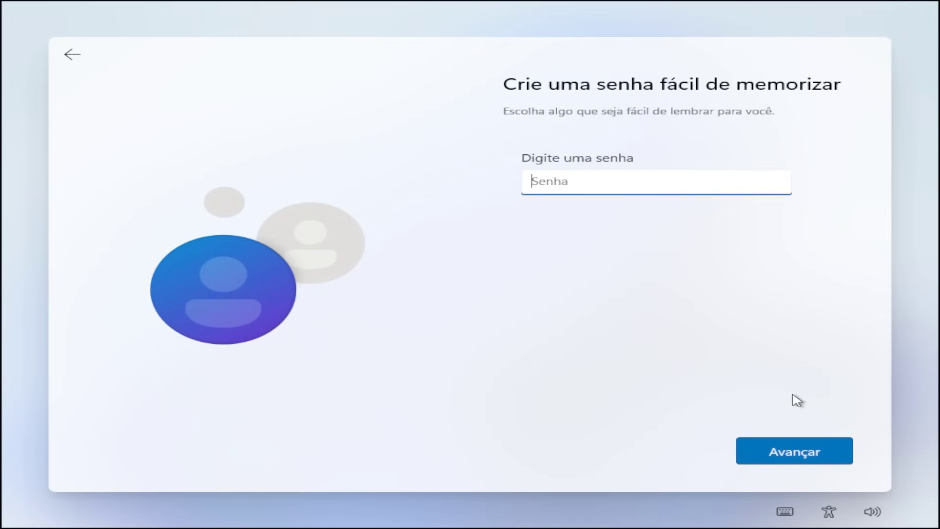
pyautogui.click(811, 454)
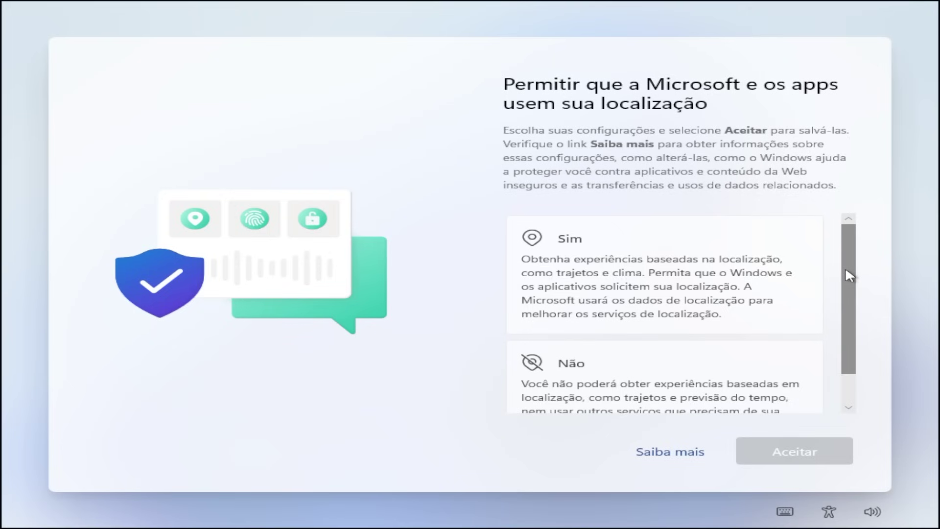
# Set location access for Microsoft and apps to Não and accept Não for Localizar meu dispositivo
pyautogui.scroll(-2, 582, 373)
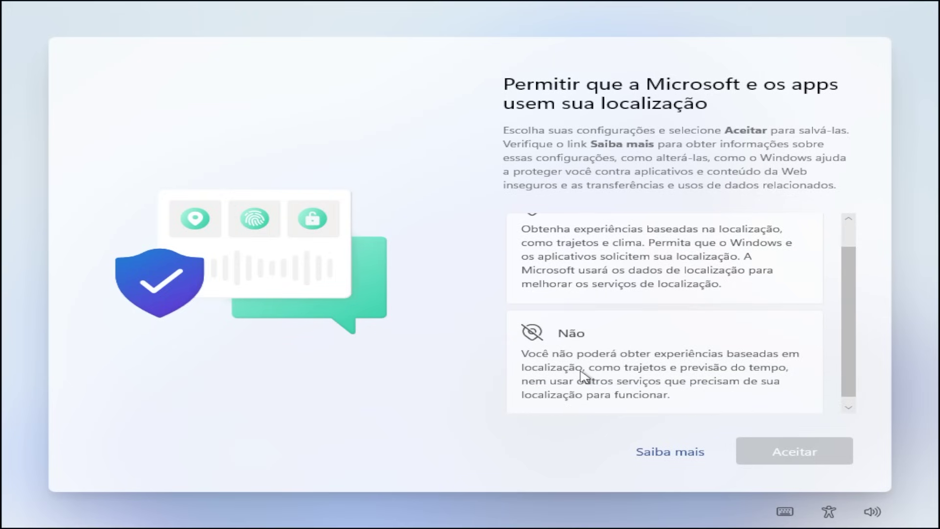
pyautogui.click(581, 373)
pyautogui.click(800, 443)
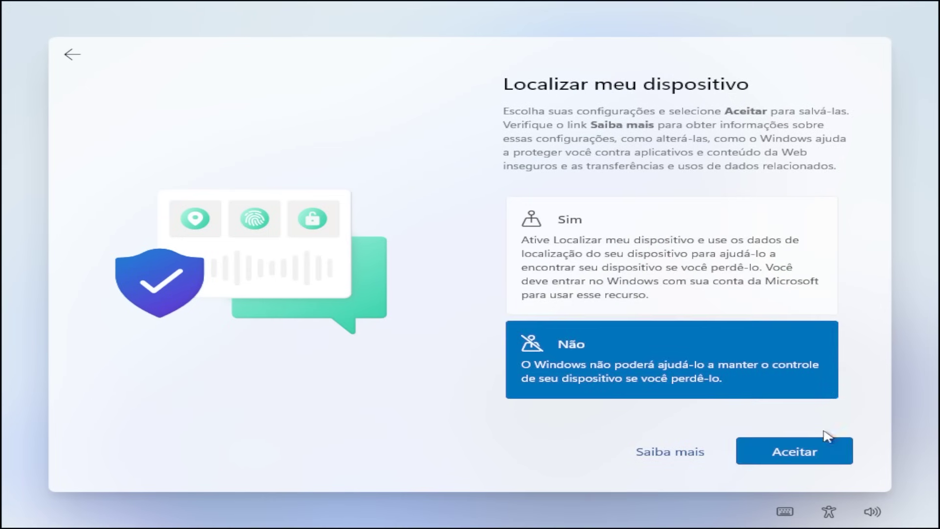
pyautogui.click(793, 453)
# Limit the diagnostic data sent to Microsoft to Apenas Obrigatórios and accept
pyautogui.scroll(-3, 581, 242)
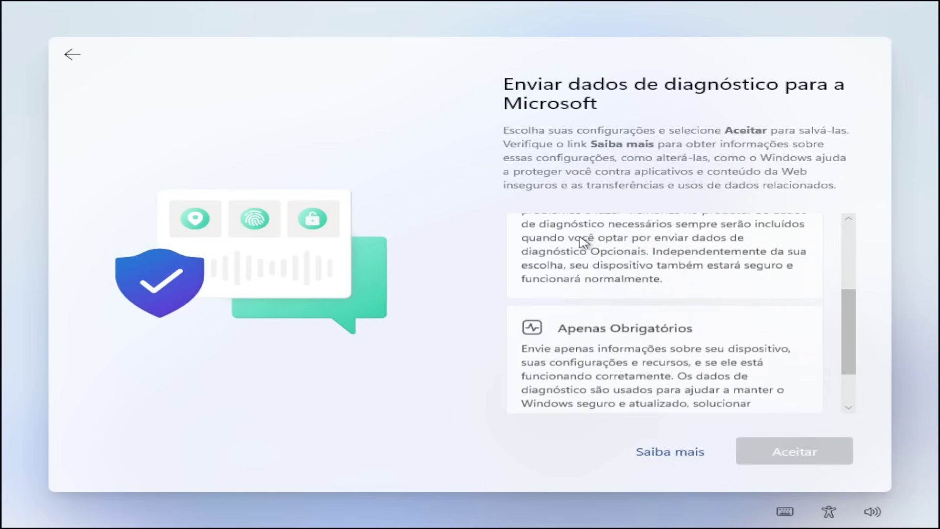
pyautogui.scroll(-1, 583, 243)
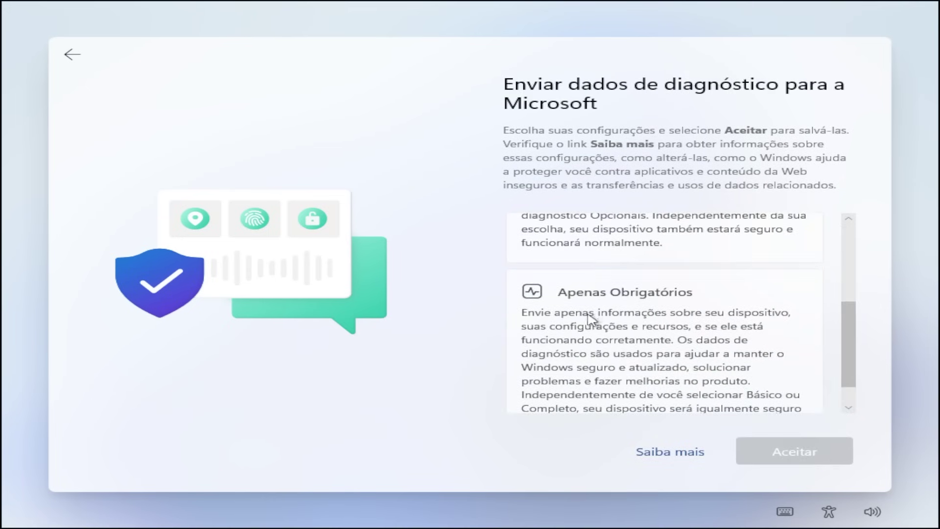
pyautogui.click(651, 341)
pyautogui.click(793, 451)
# Decline inking and typing improvement, personalized experiences and advertising ID use with Não, accepting each privacy page
pyautogui.click(590, 355)
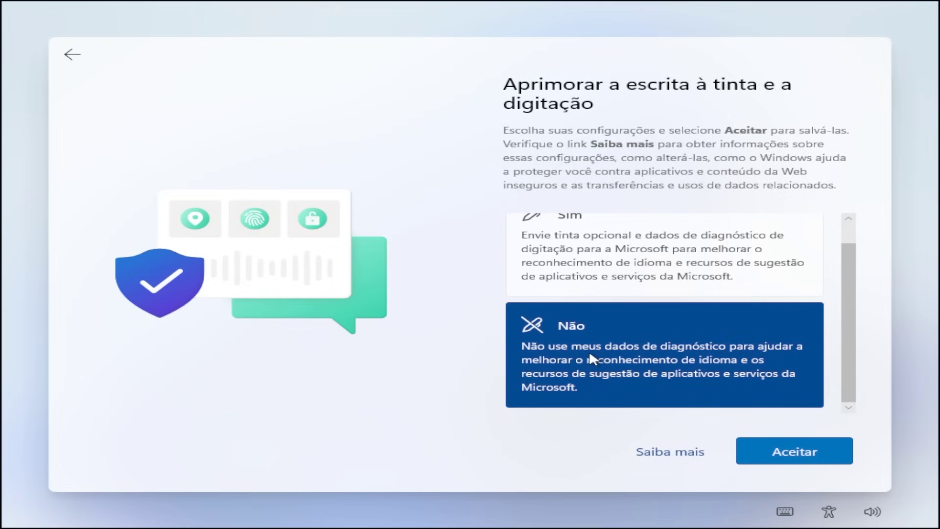
pyautogui.click(818, 455)
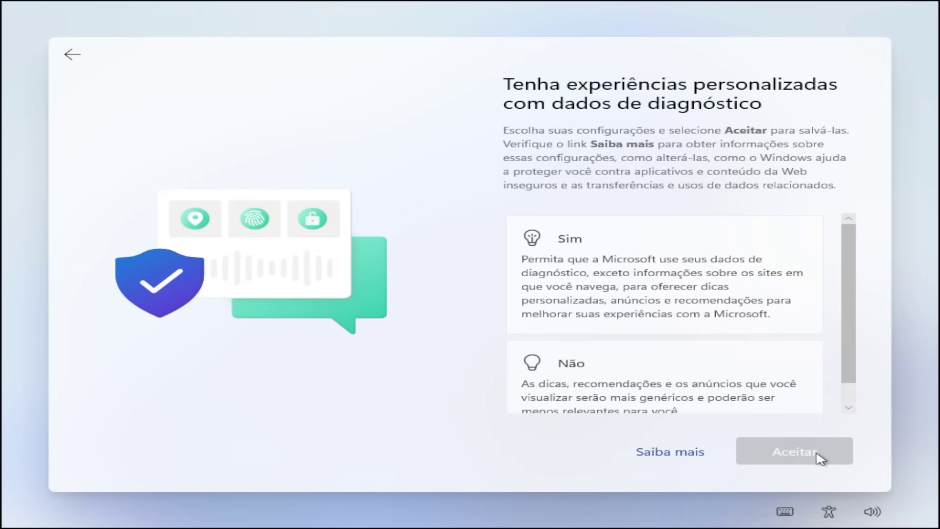
pyautogui.click(590, 365)
pyautogui.click(803, 452)
pyautogui.click(590, 342)
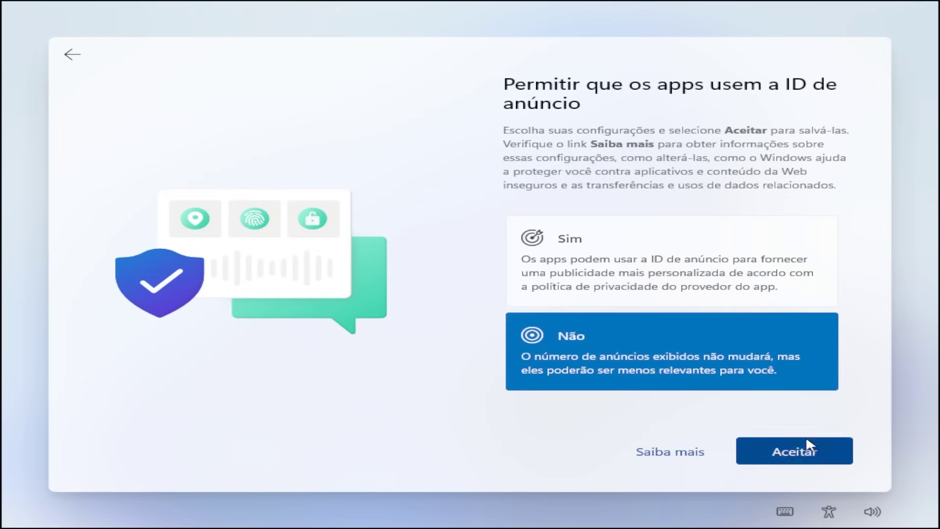
pyautogui.click(807, 444)
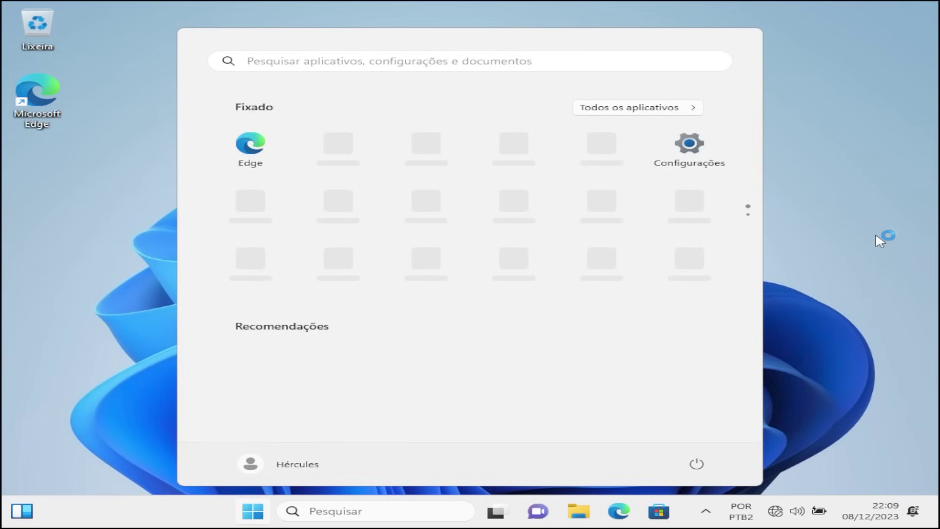
# Connect the virtual machine's network adapter through VirtualBox and dismiss the Start menu
pyautogui.click(638, 526)
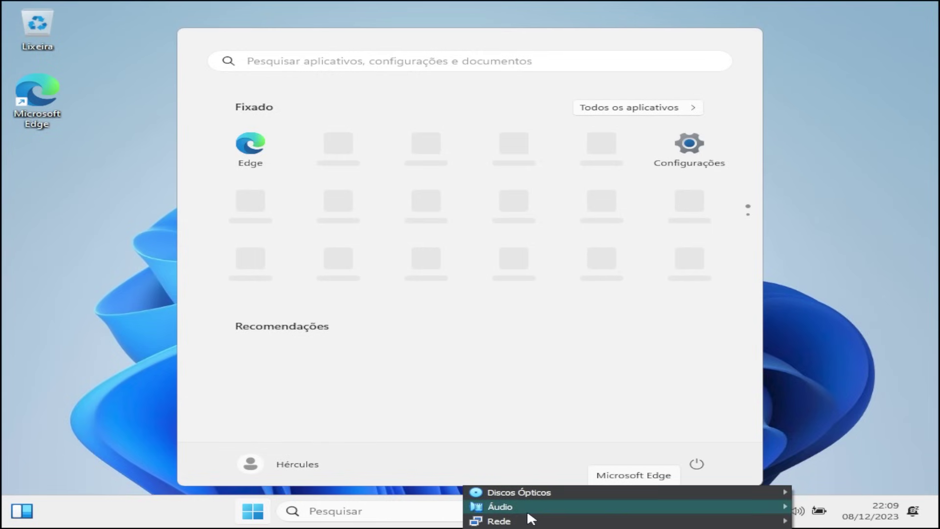
pyautogui.click(453, 283)
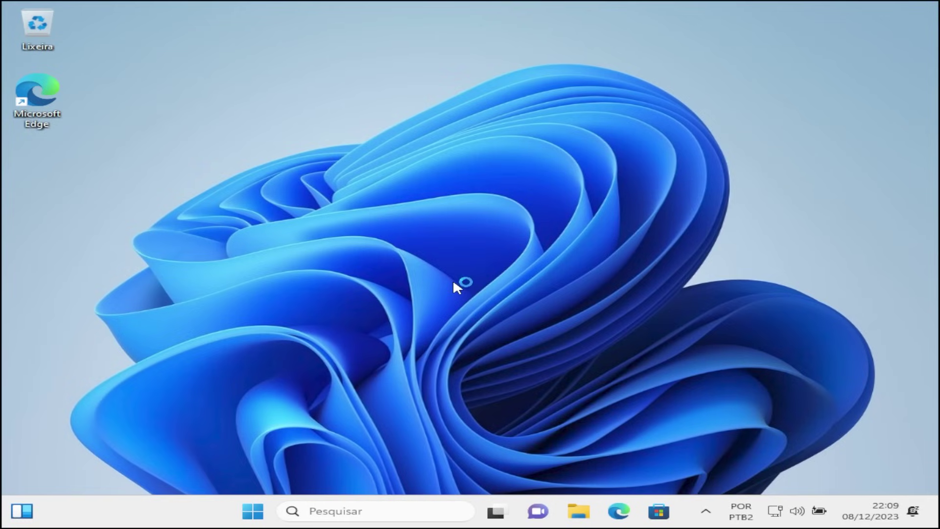
# Open Windows Update in Configurações and start a check for available updates
pyautogui.click(252, 511)
pyautogui.click(683, 157)
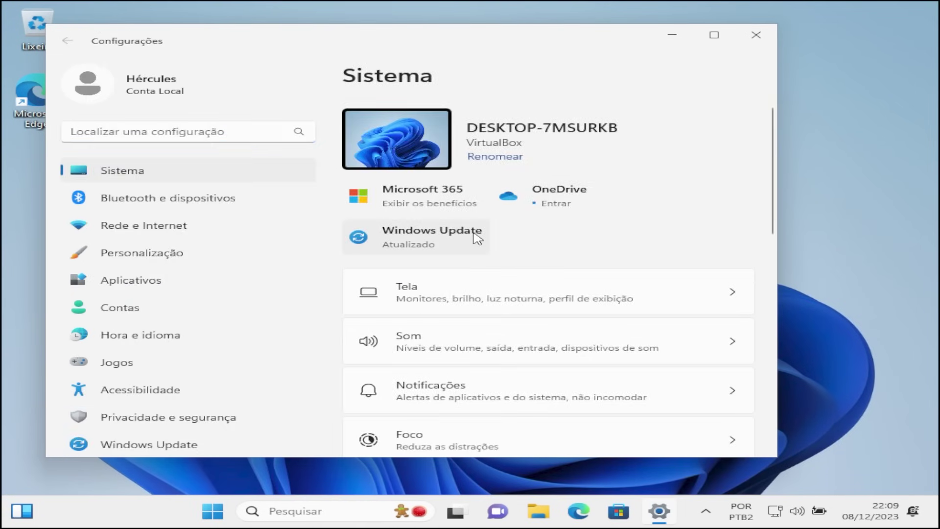
pyautogui.click(388, 240)
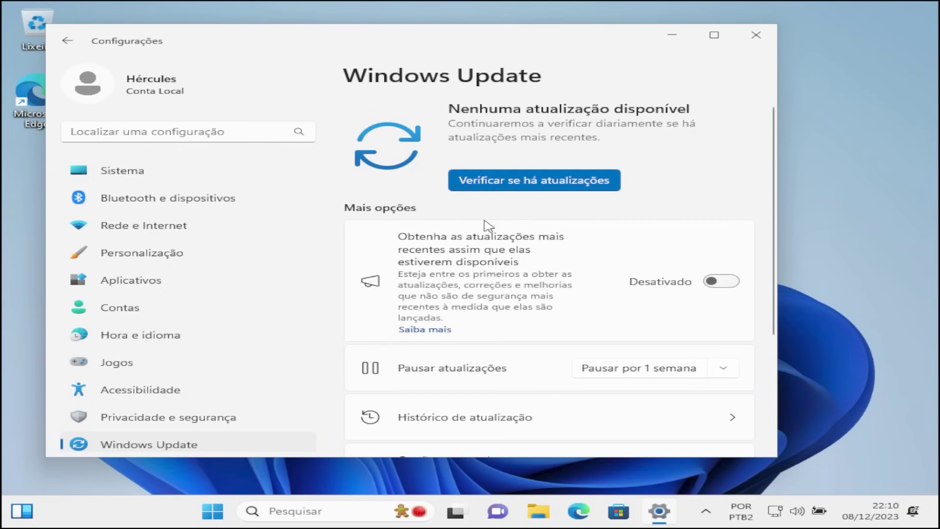
pyautogui.click(544, 184)
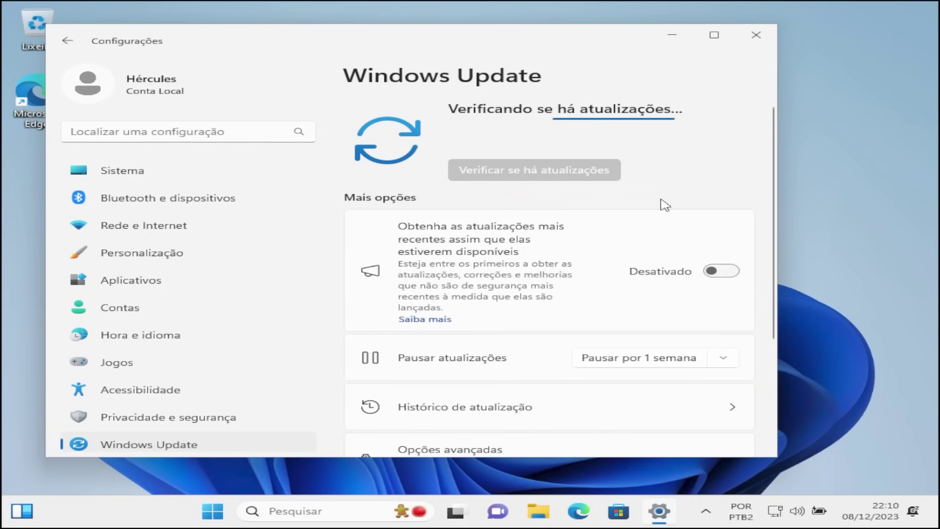